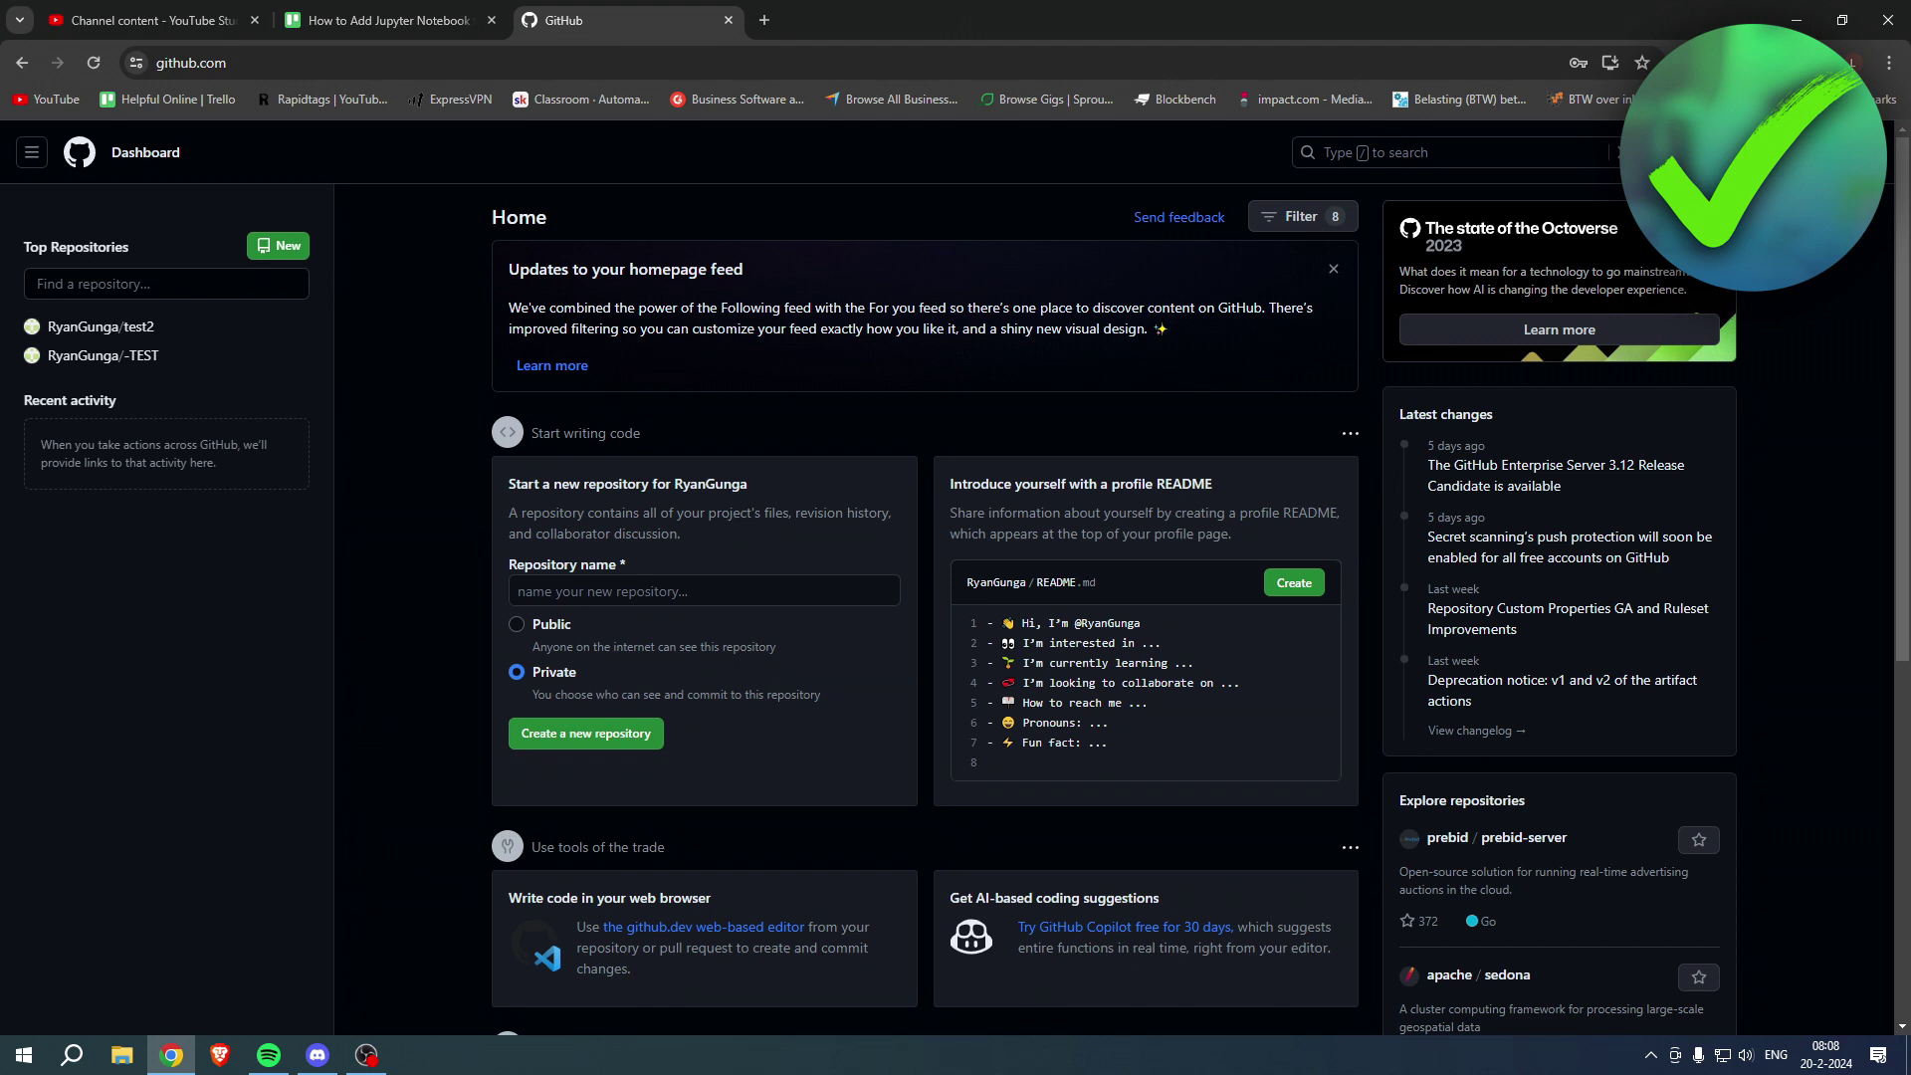
Open the '+' create-new dropdown in the GitHub dashboard header.
click(1683, 151)
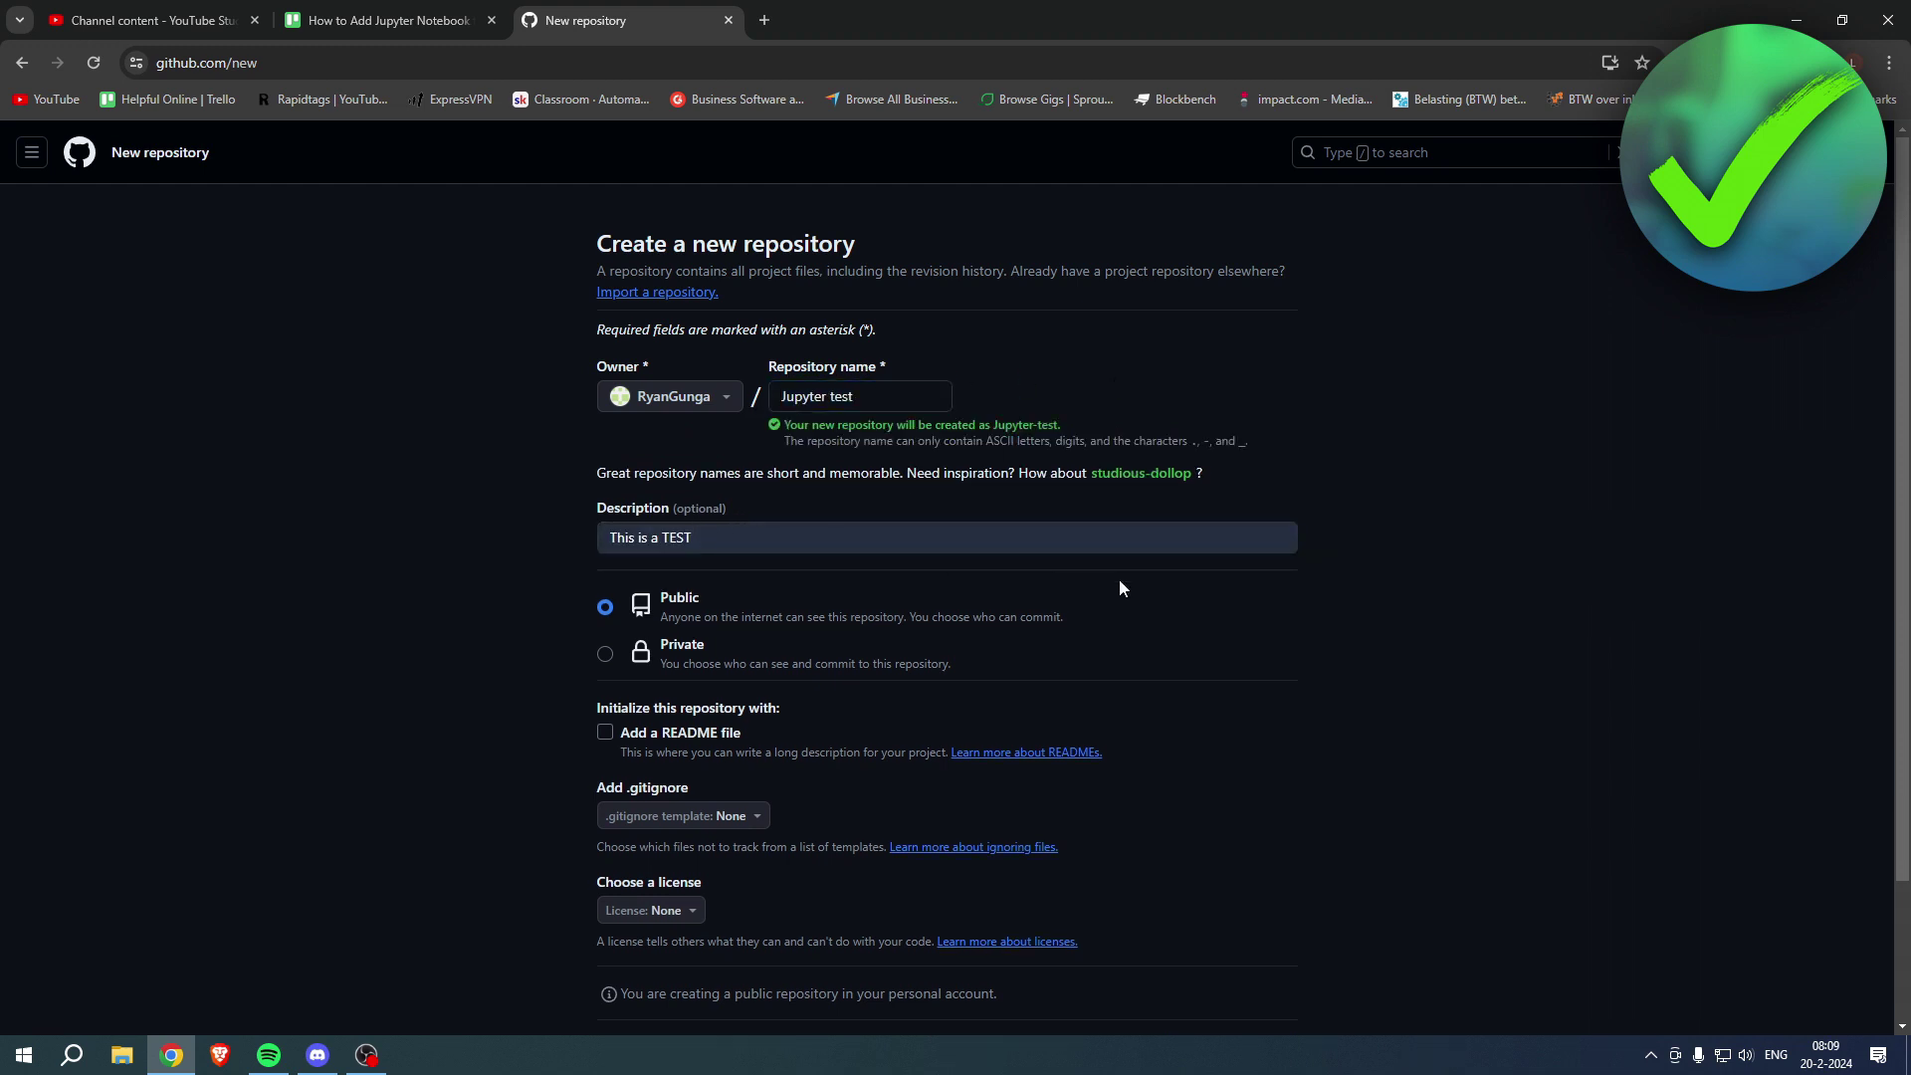
Keep visibility Public and create the 'Jupyter-test' repository described 'This is a TEST'.
click(701, 645)
click(695, 603)
scroll(1153, 645, down, 1)
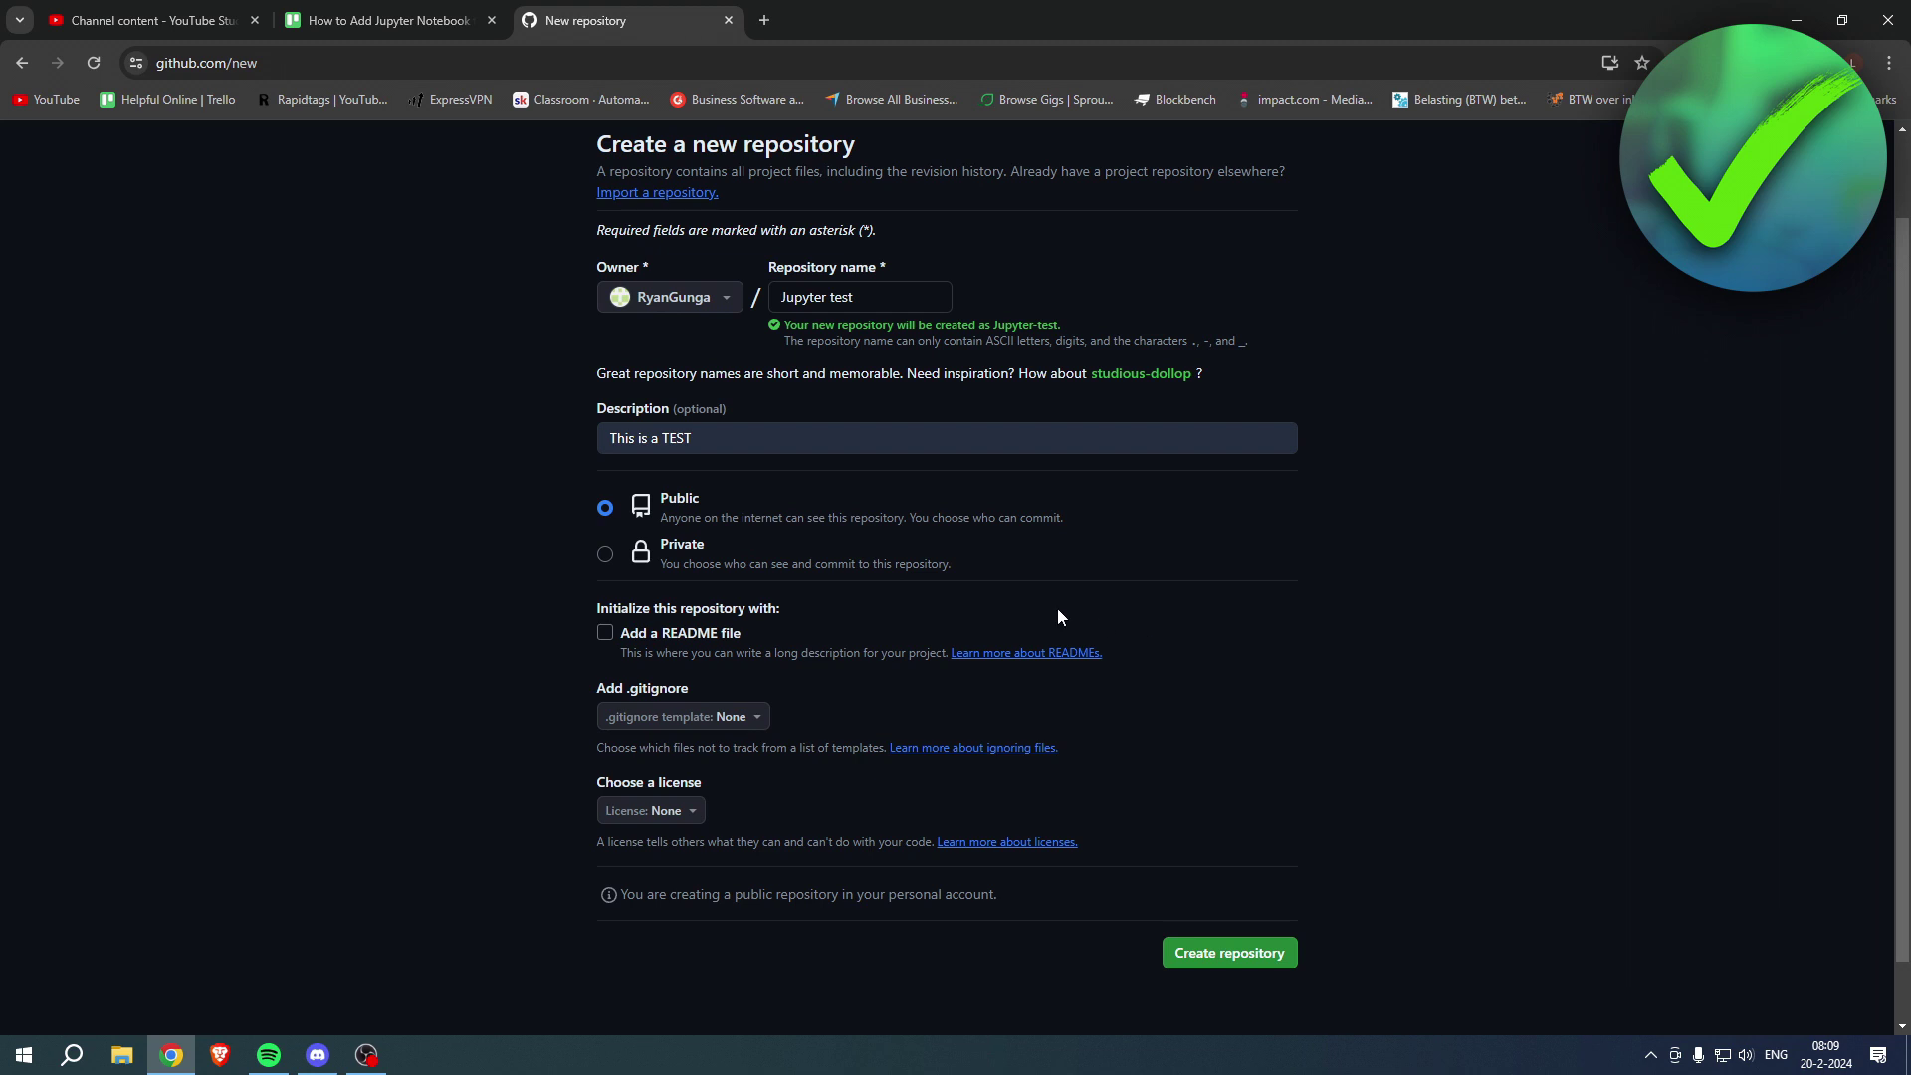
click(1247, 964)
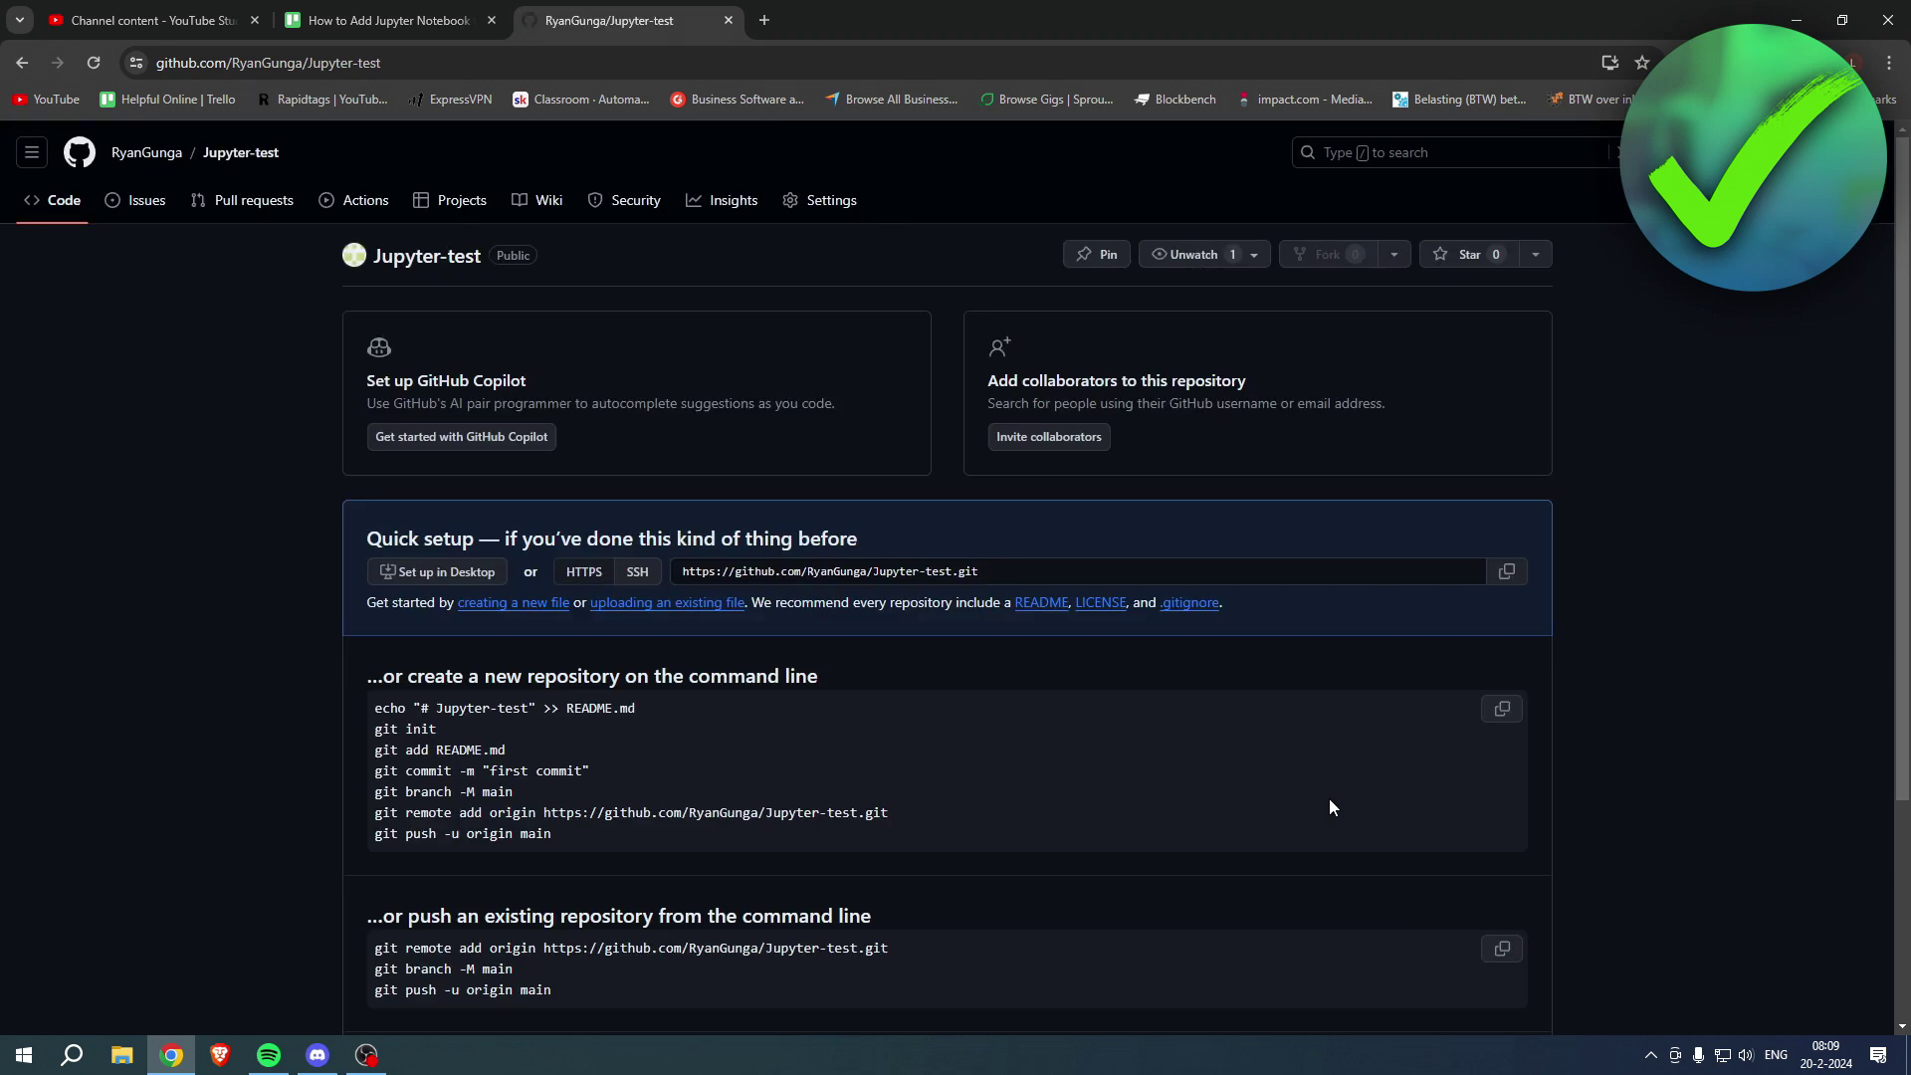
Go to 'Your repositories' through the account avatar menu.
click(1866, 151)
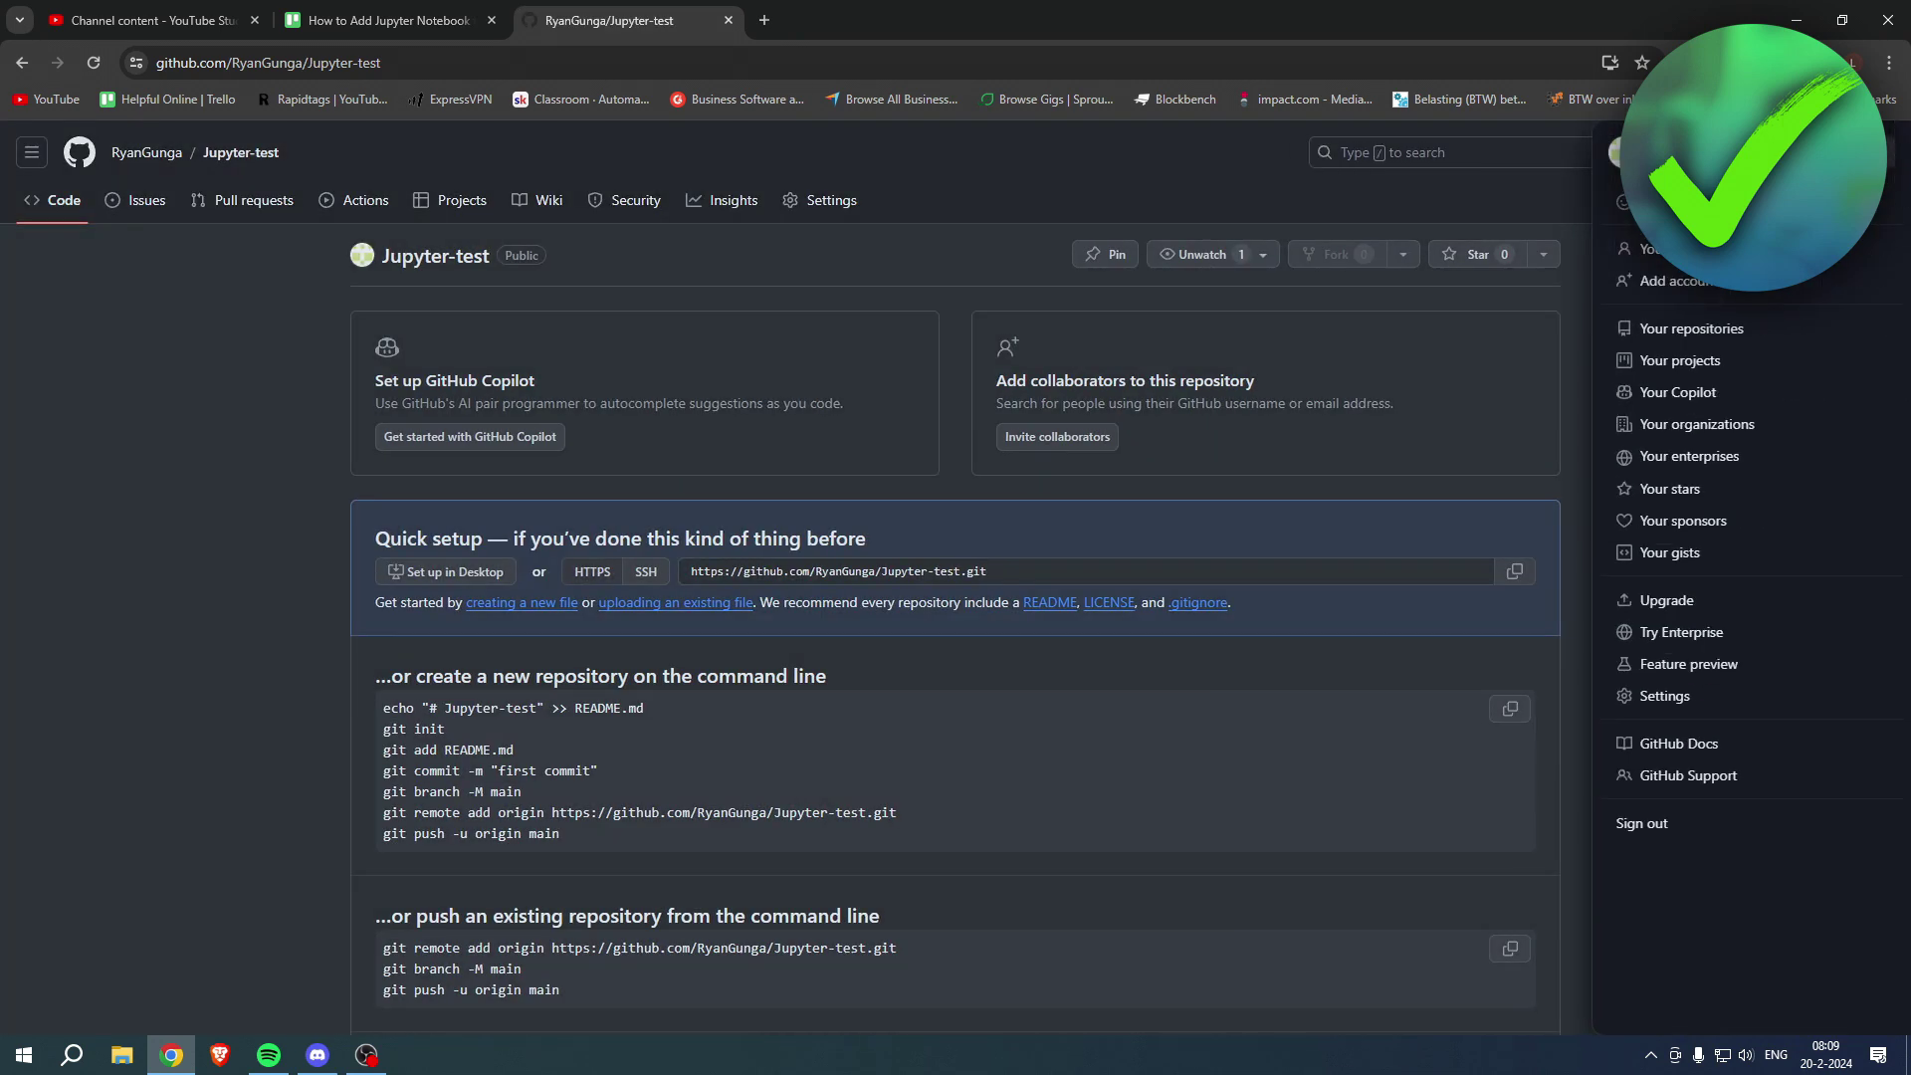
click(1692, 331)
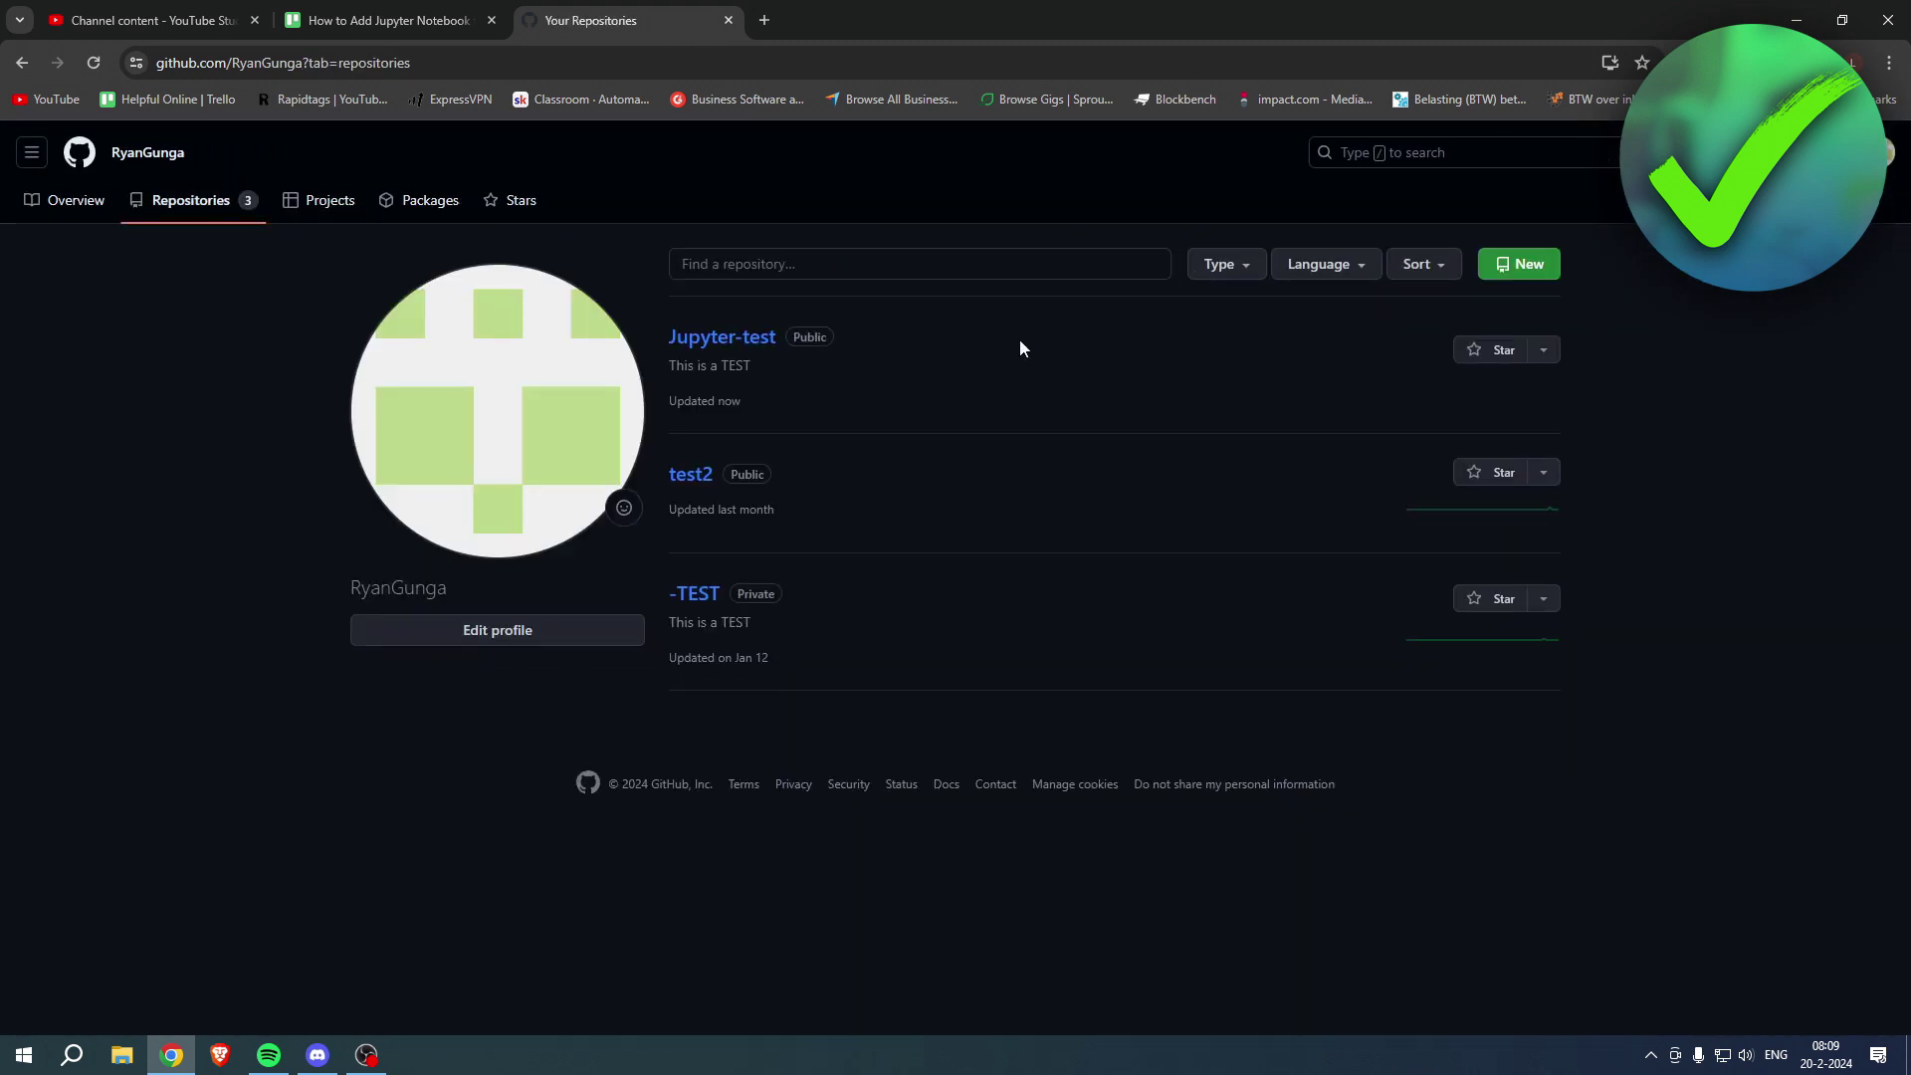
Open Jupyter-test's upload-existing-file page and browse the computer for files.
click(733, 344)
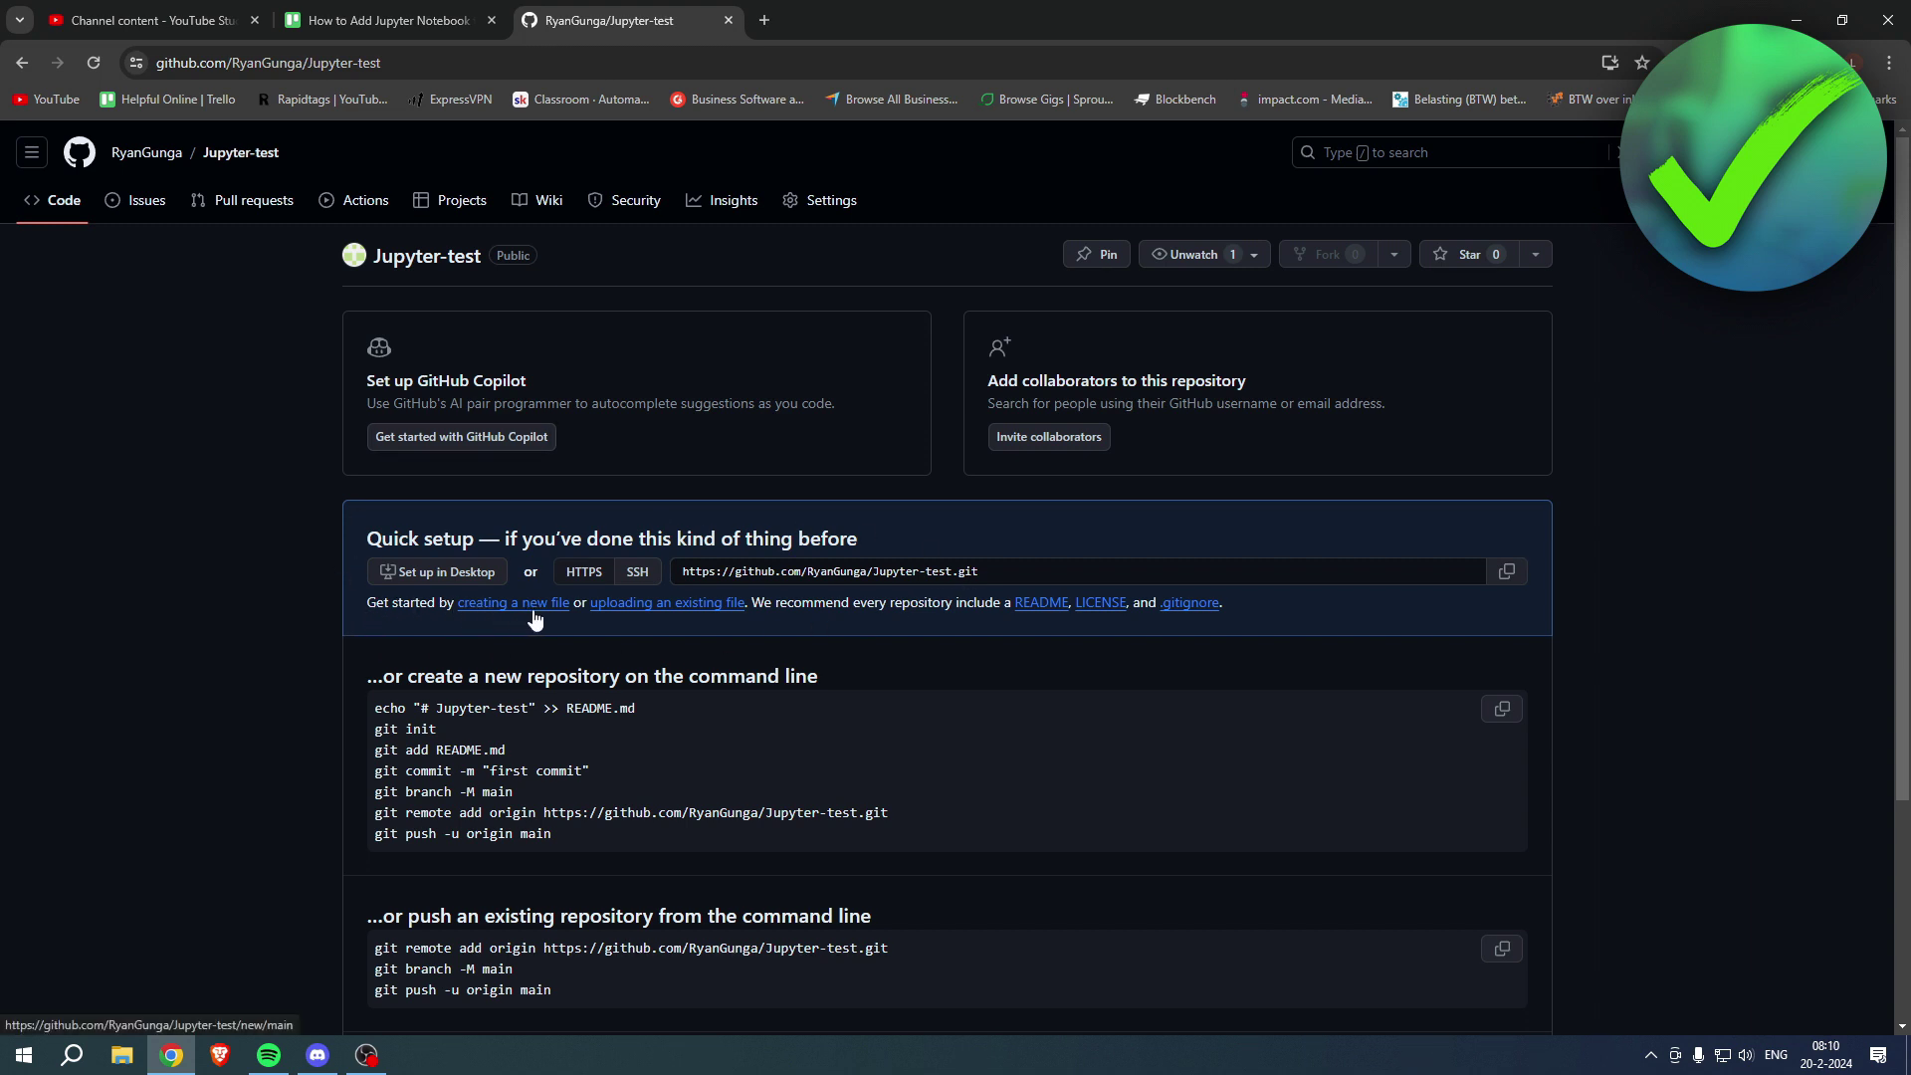
click(684, 605)
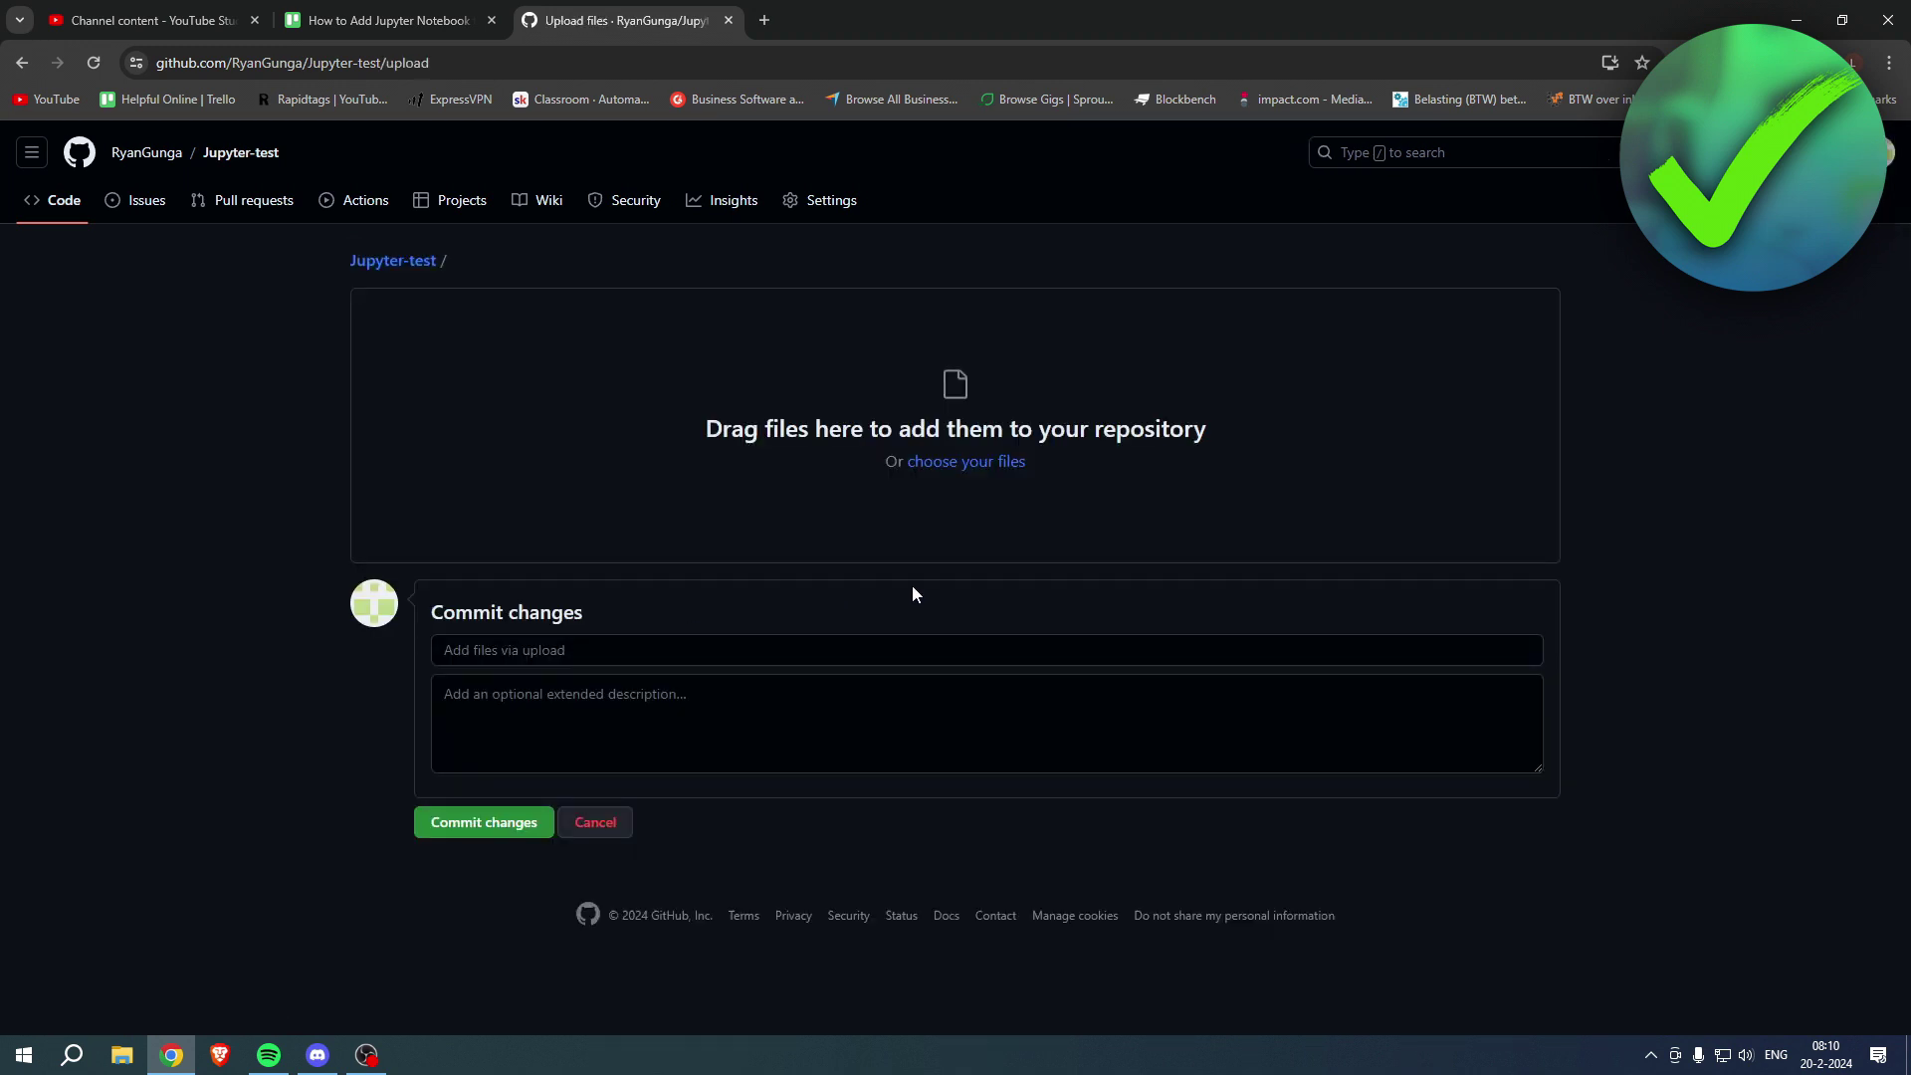
click(1007, 468)
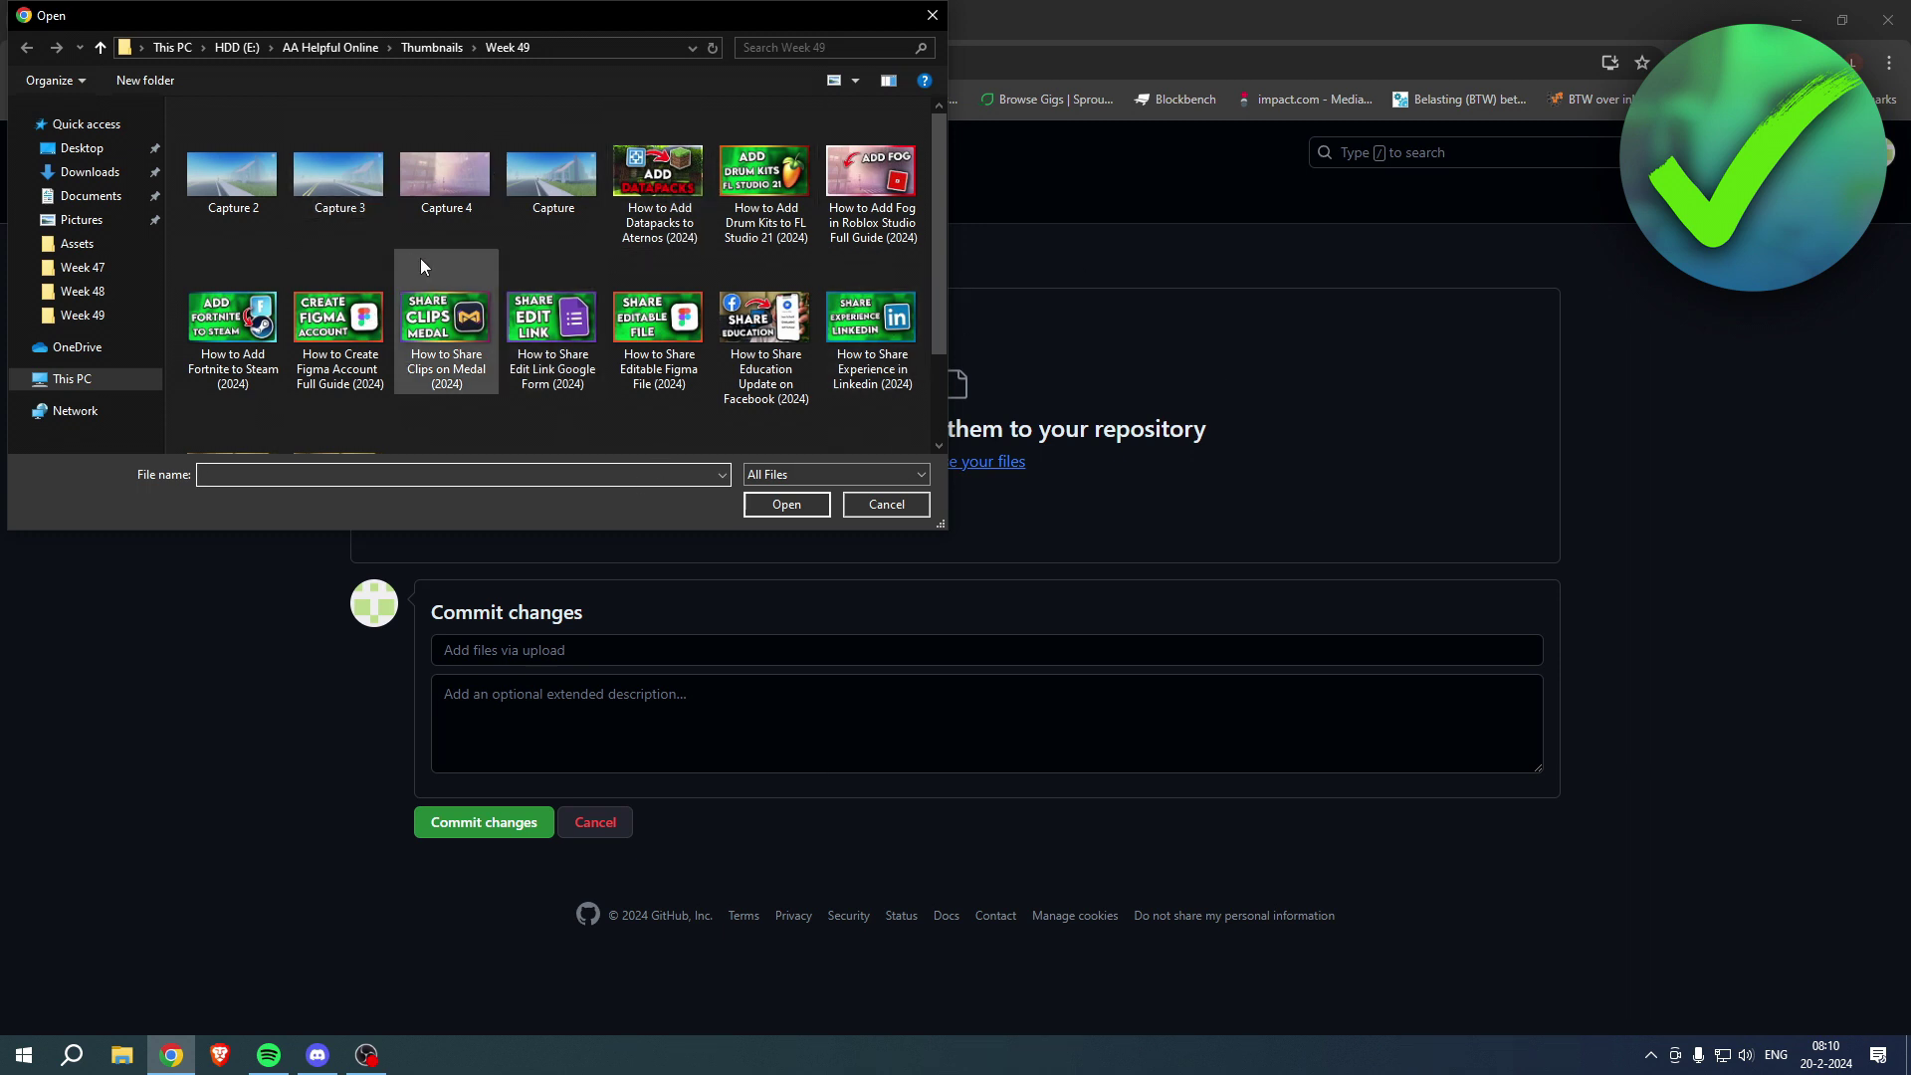
click(901, 502)
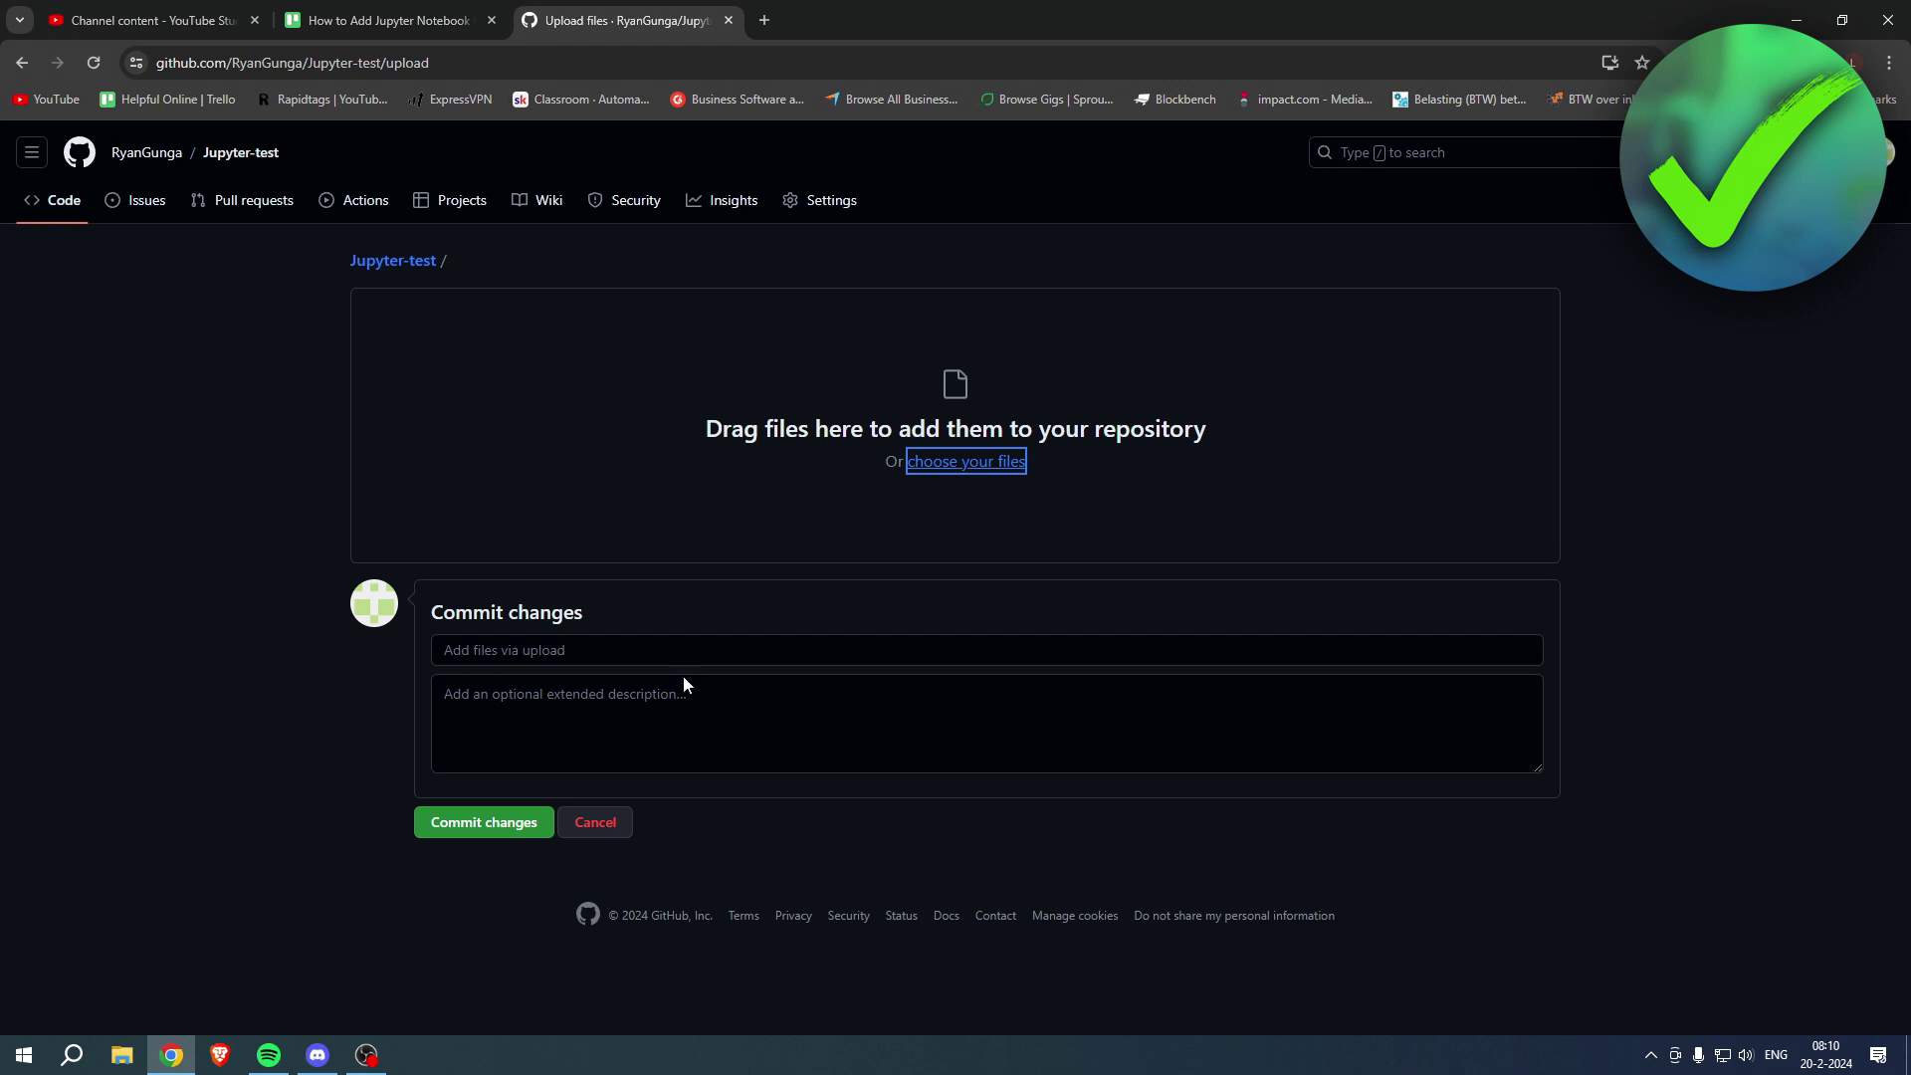
click(499, 822)
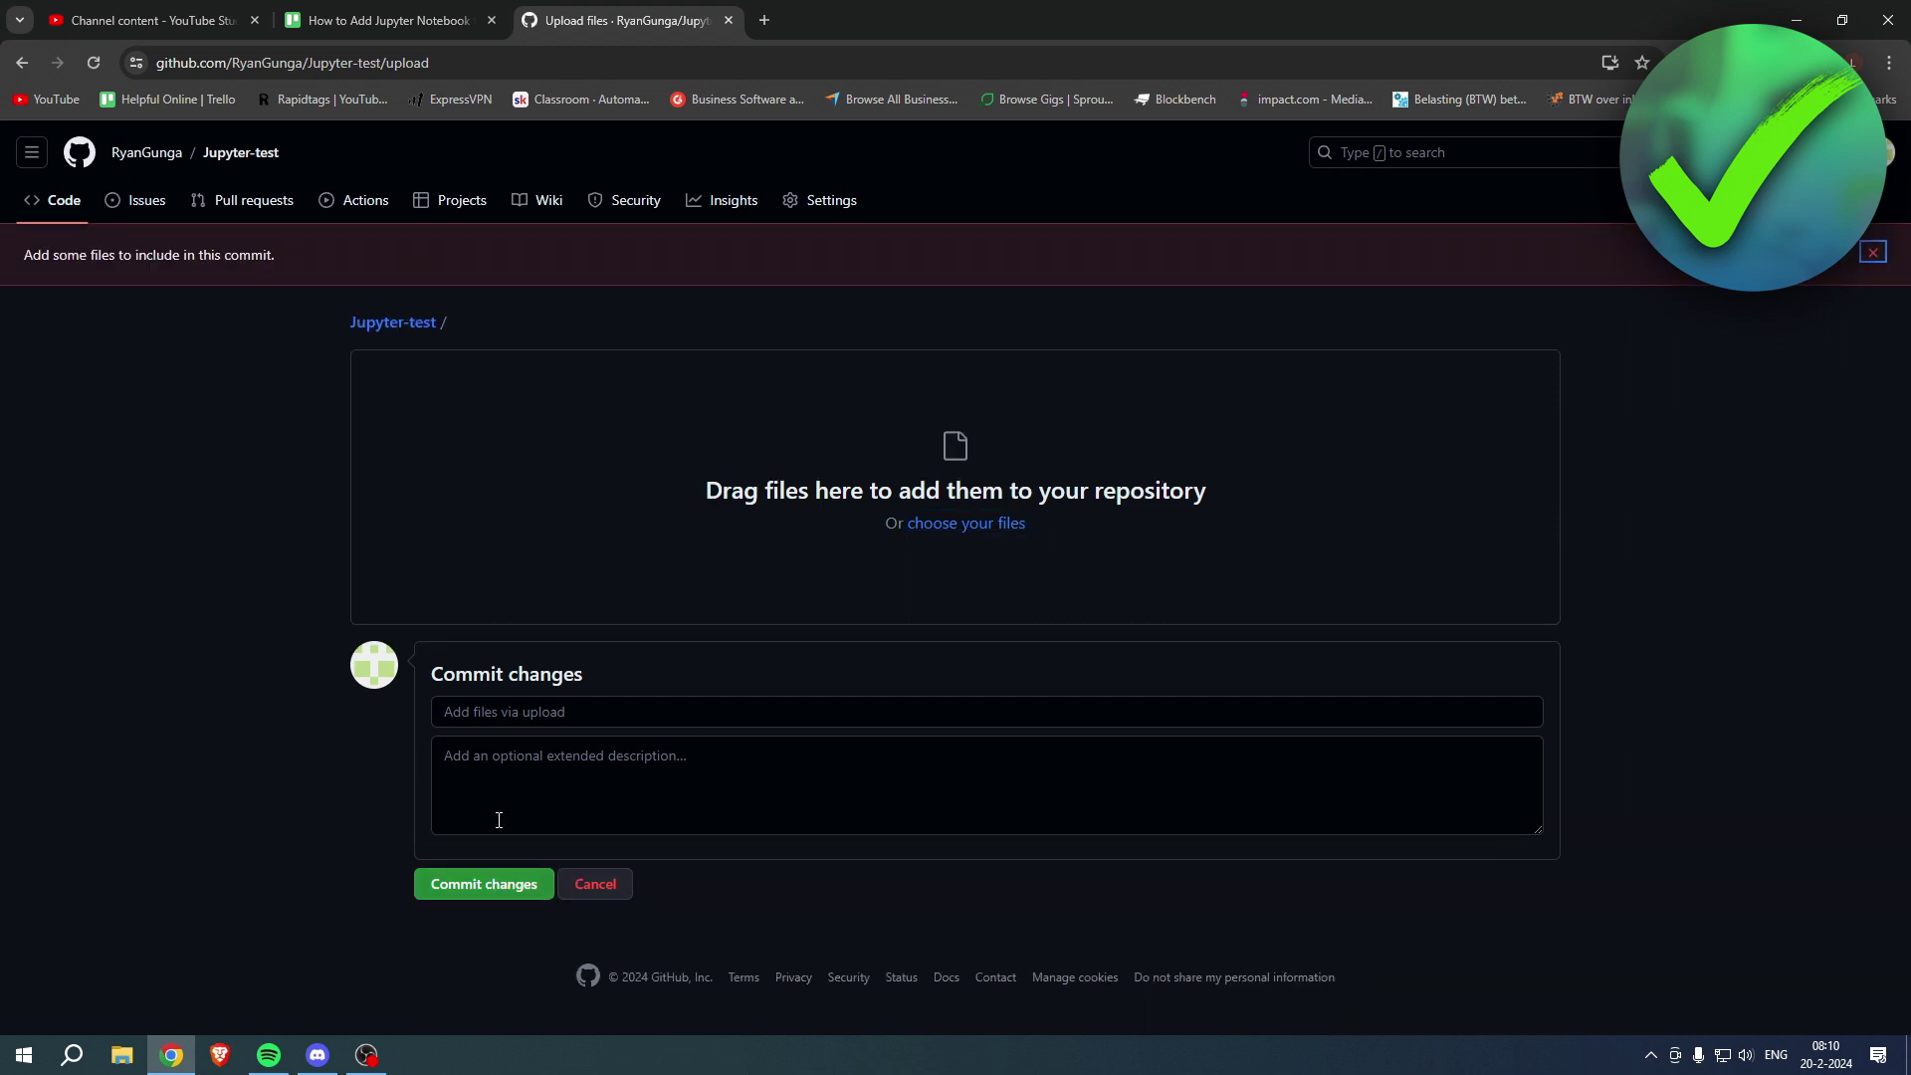
drag(279, 258, 28, 272)
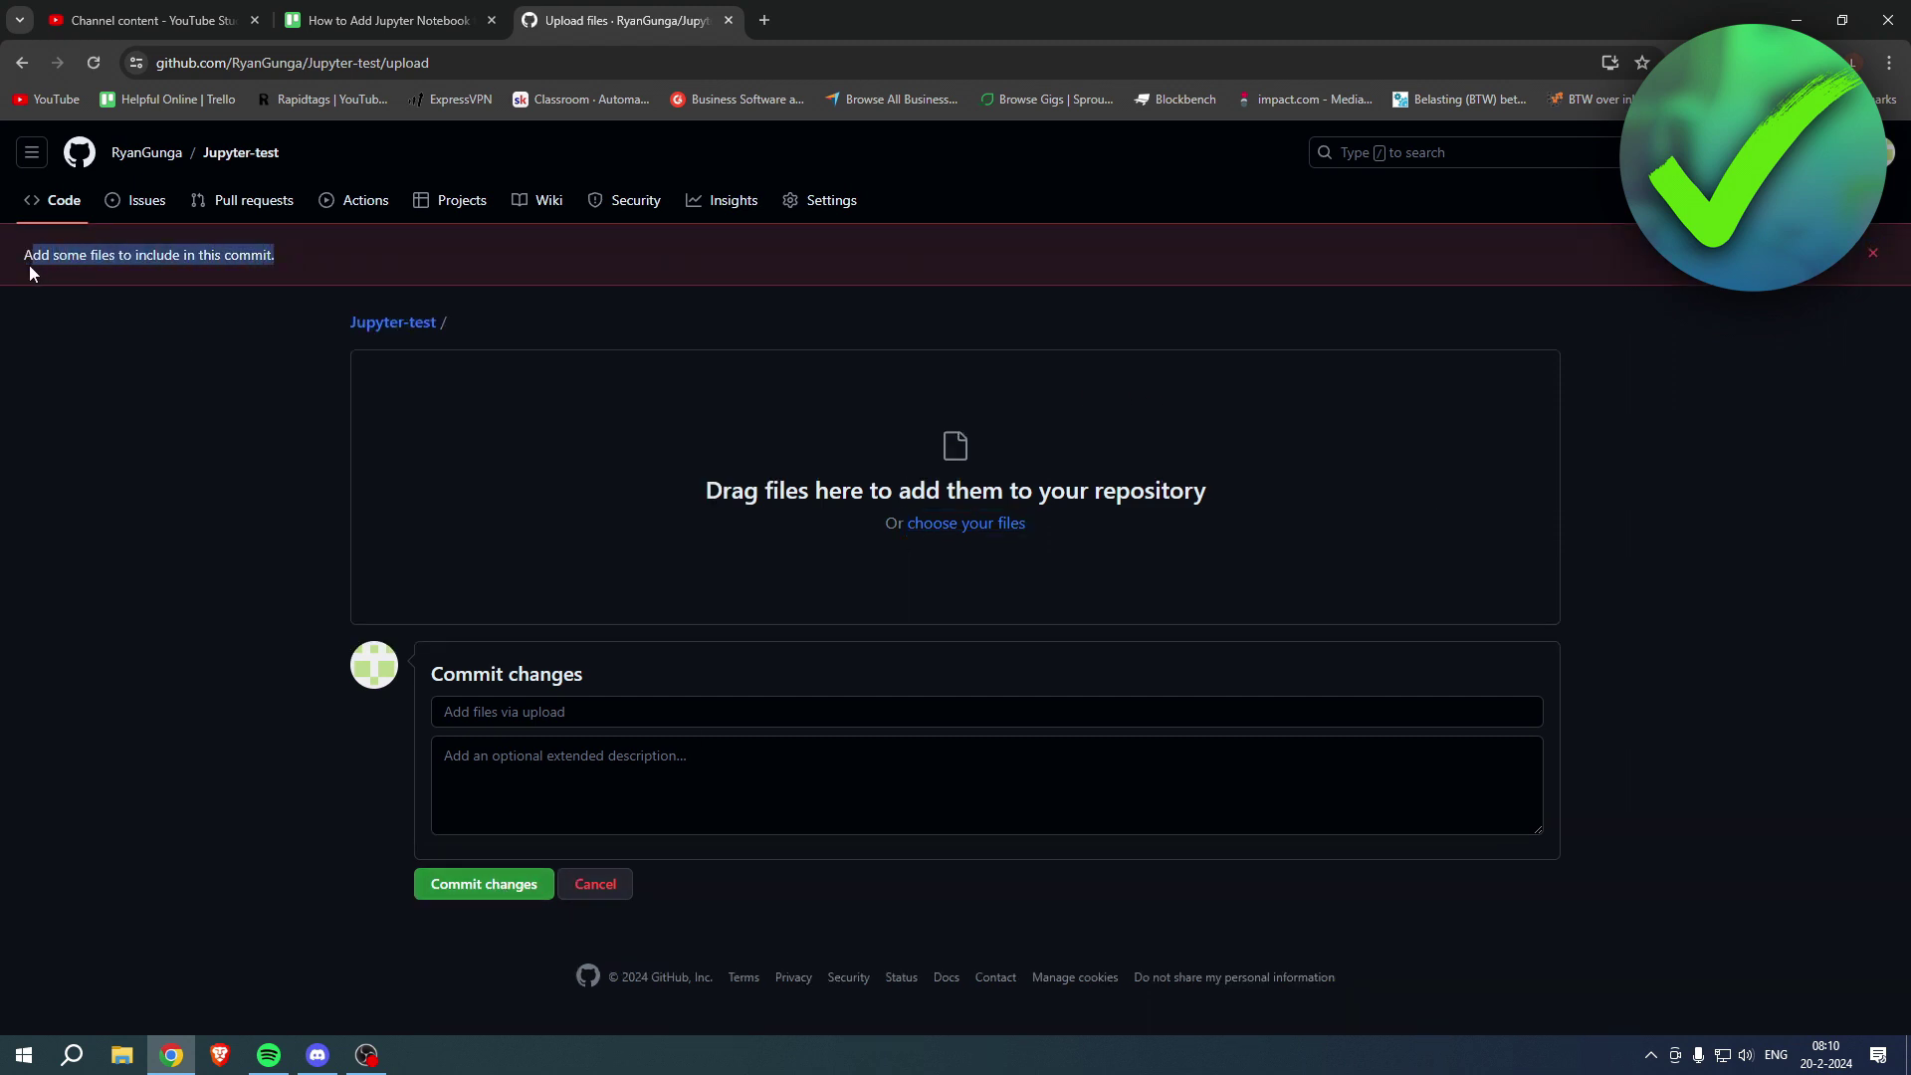
click(1177, 651)
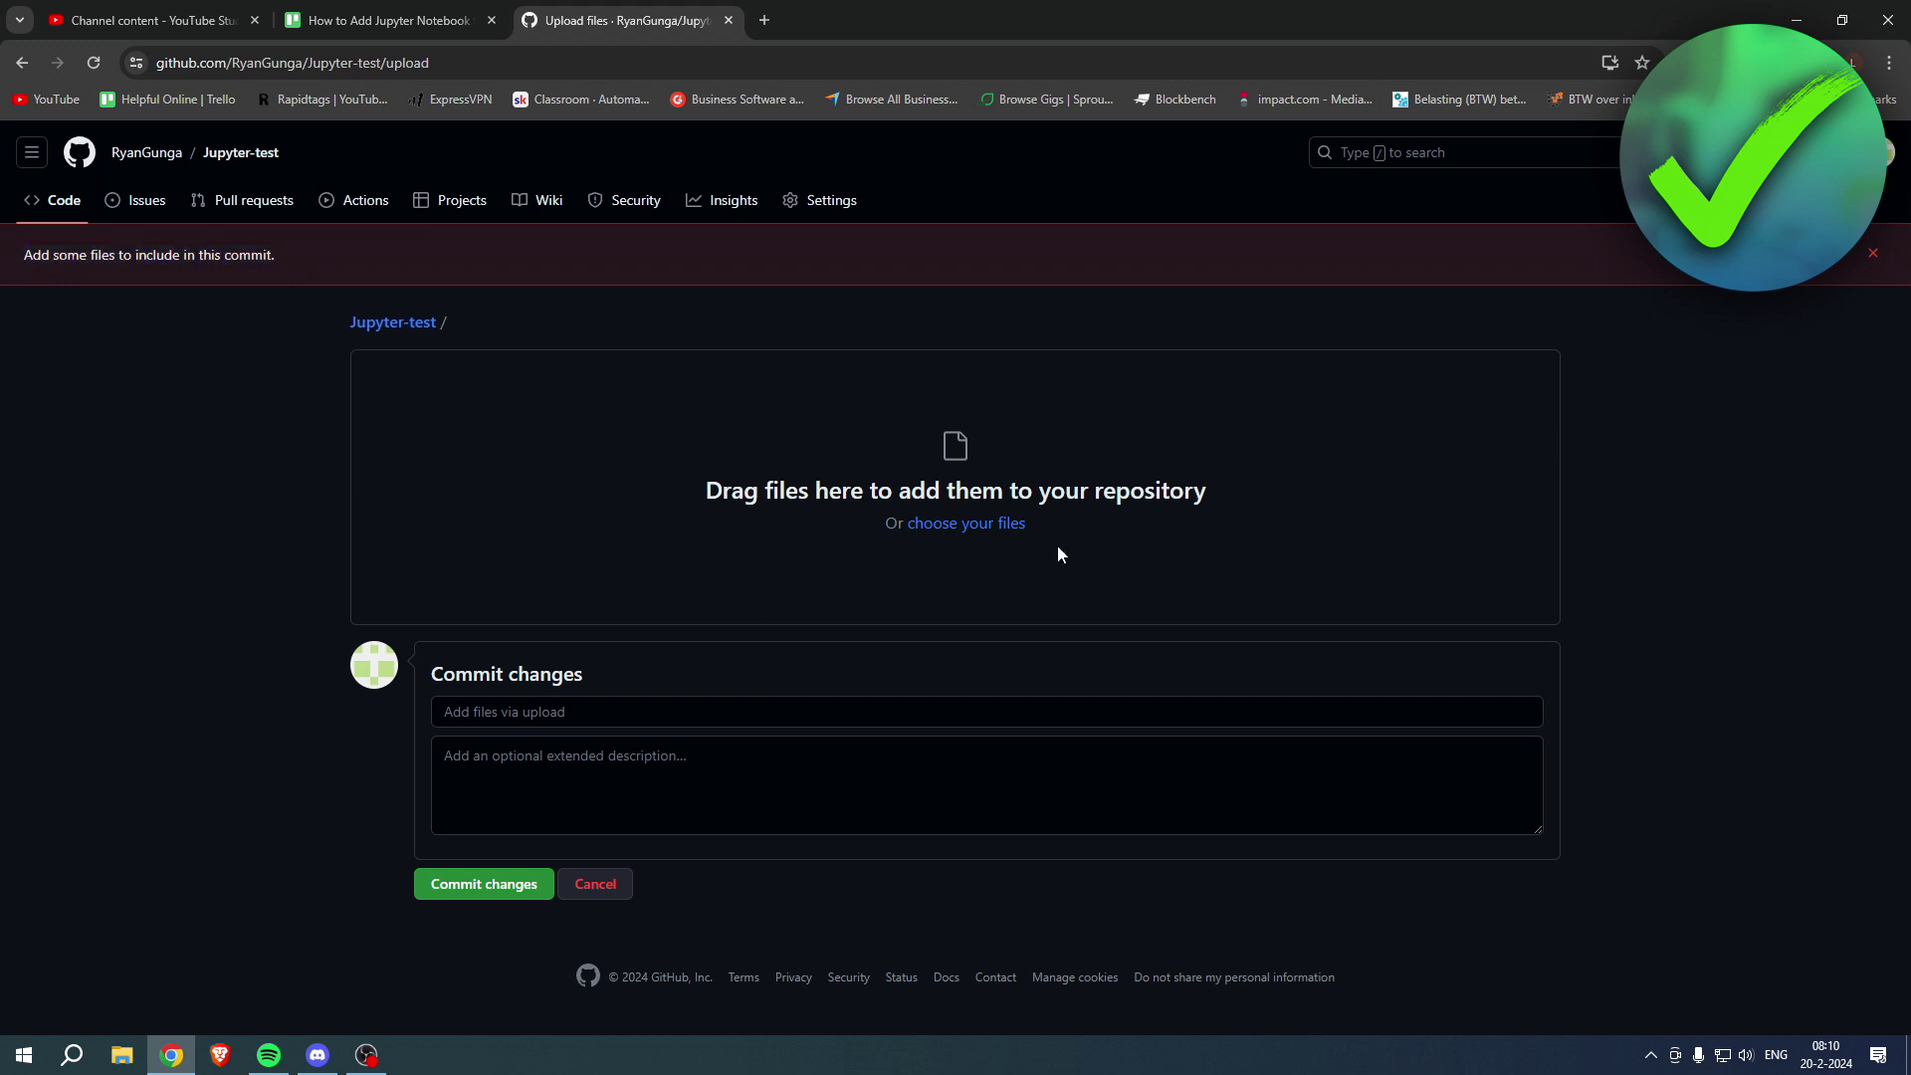
click(1872, 252)
click(968, 473)
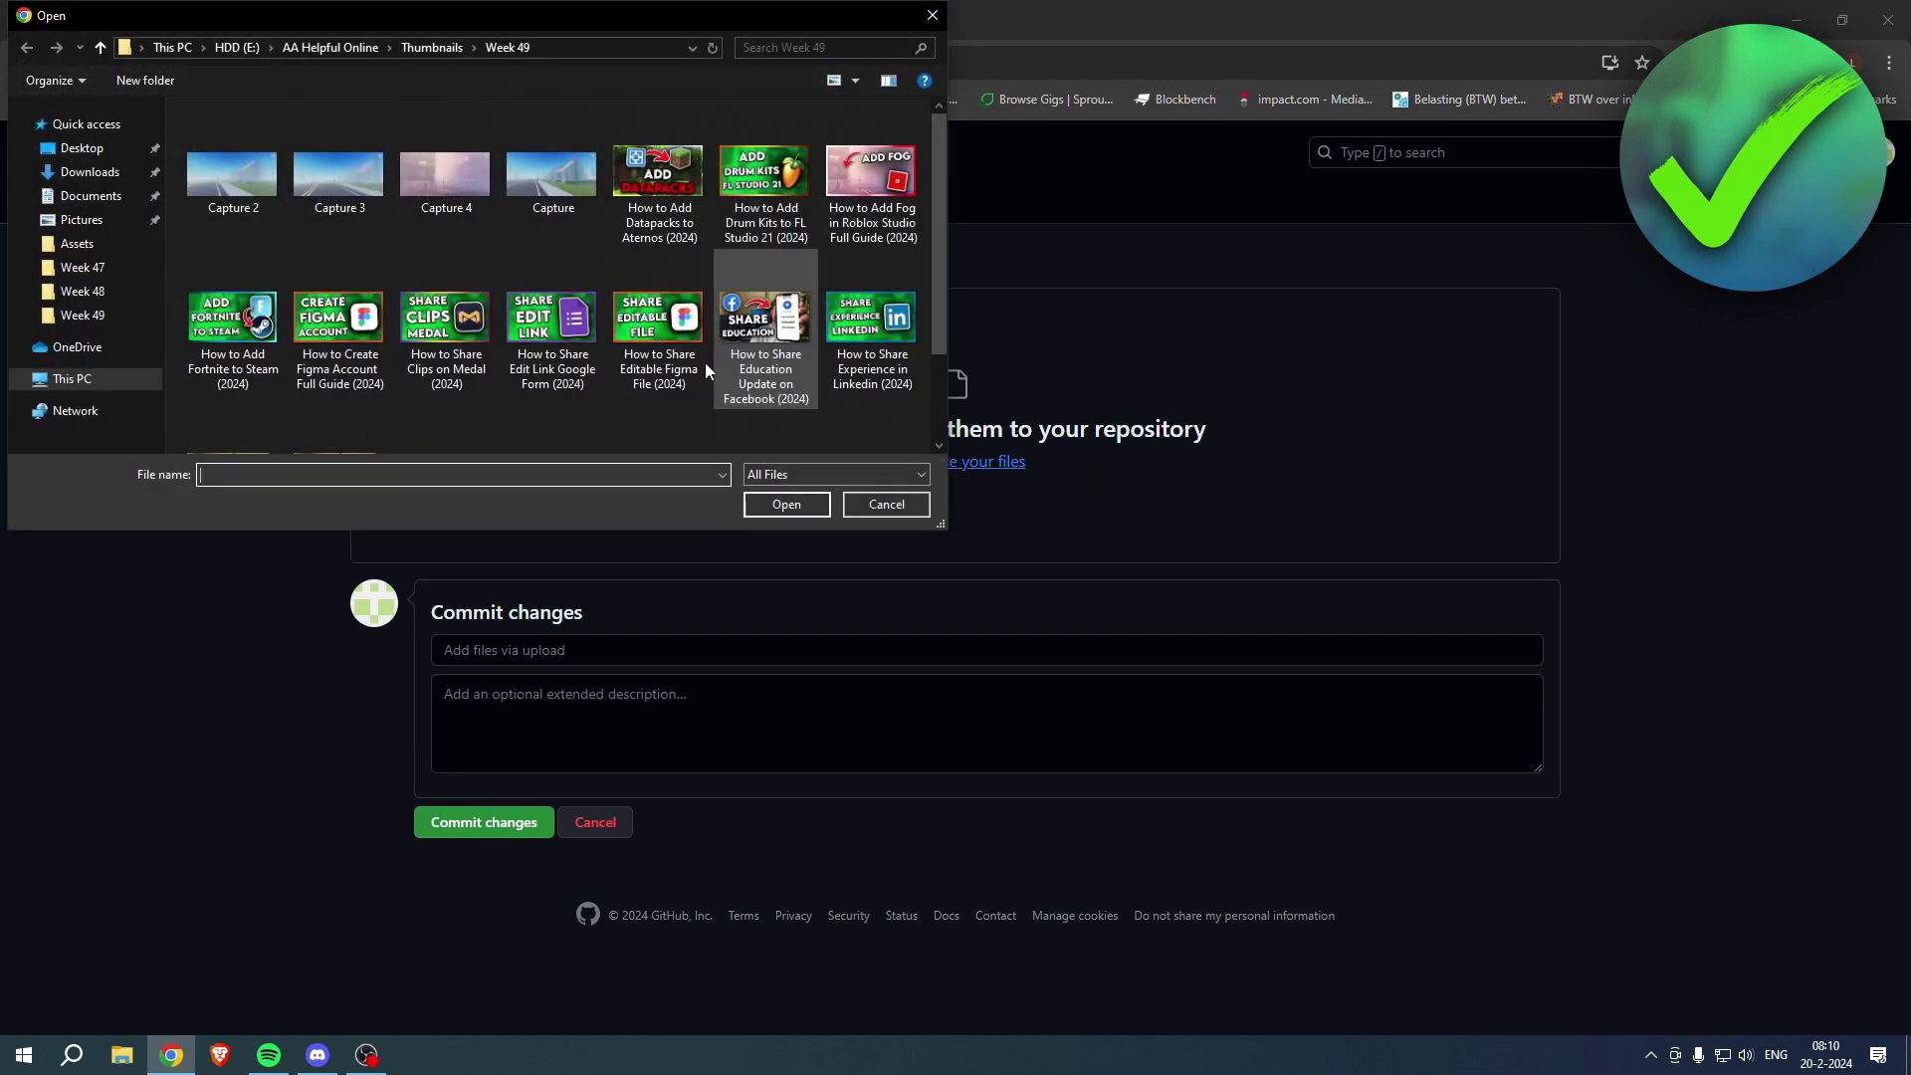
click(890, 503)
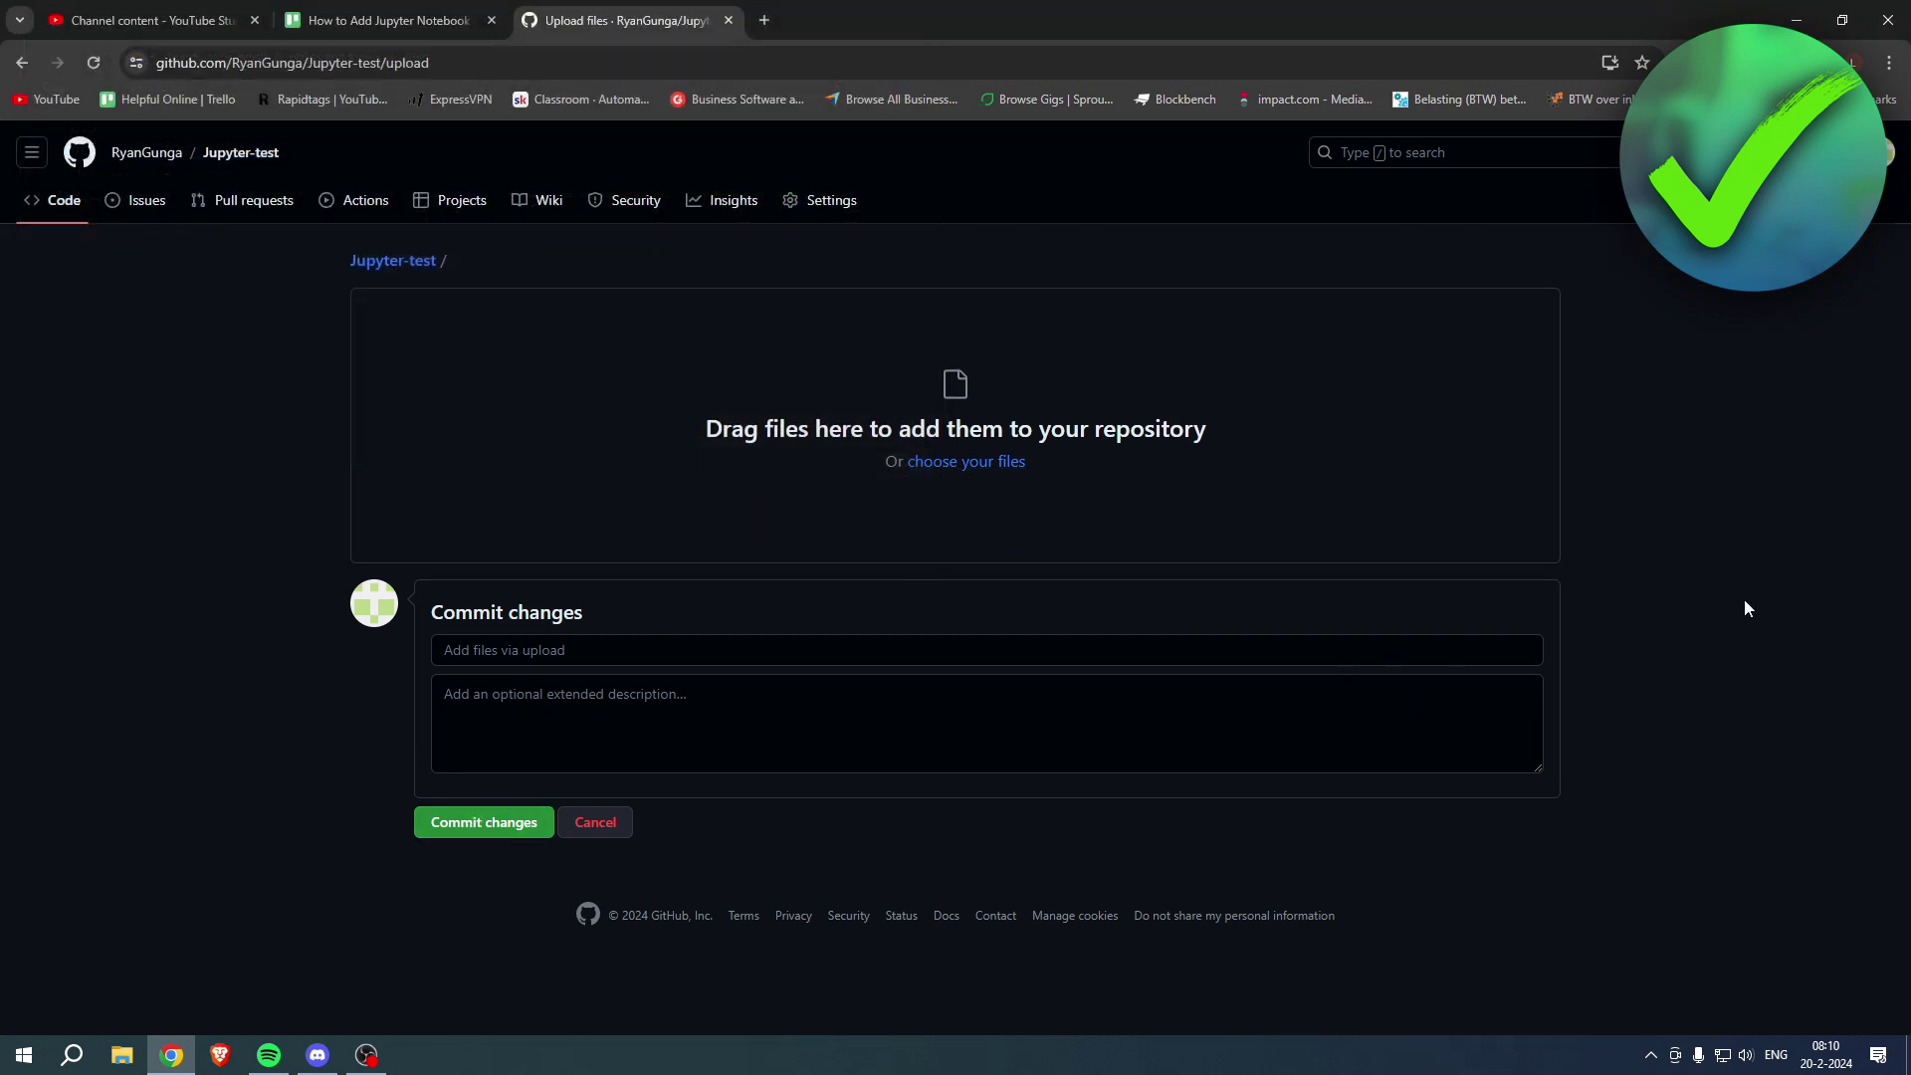